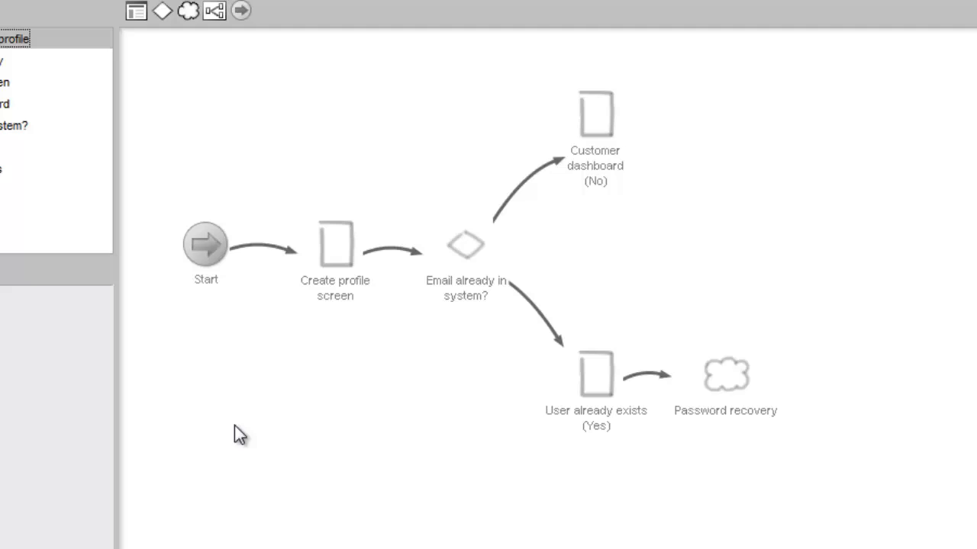
Open the Create profile screen and switch its profile form to the No matches view
click(335, 257)
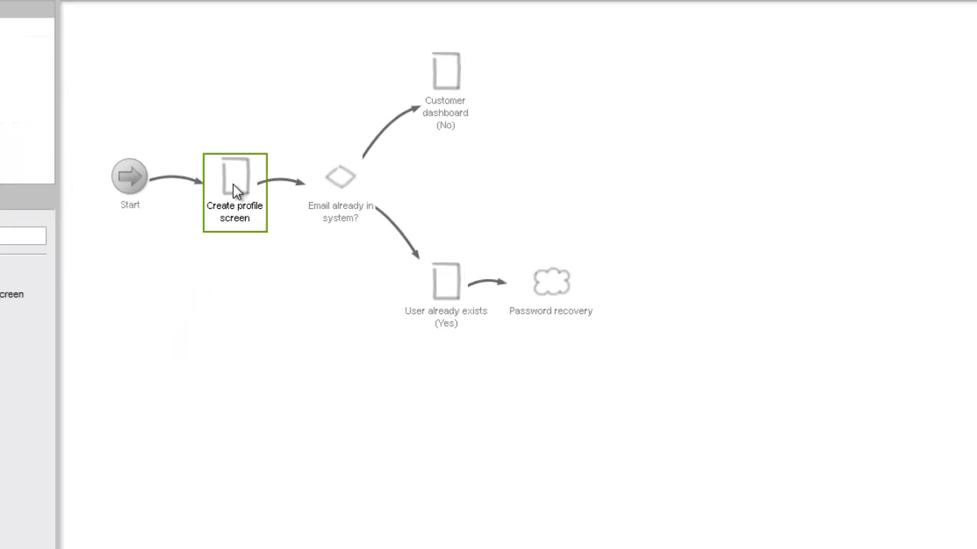
double_click(235, 191)
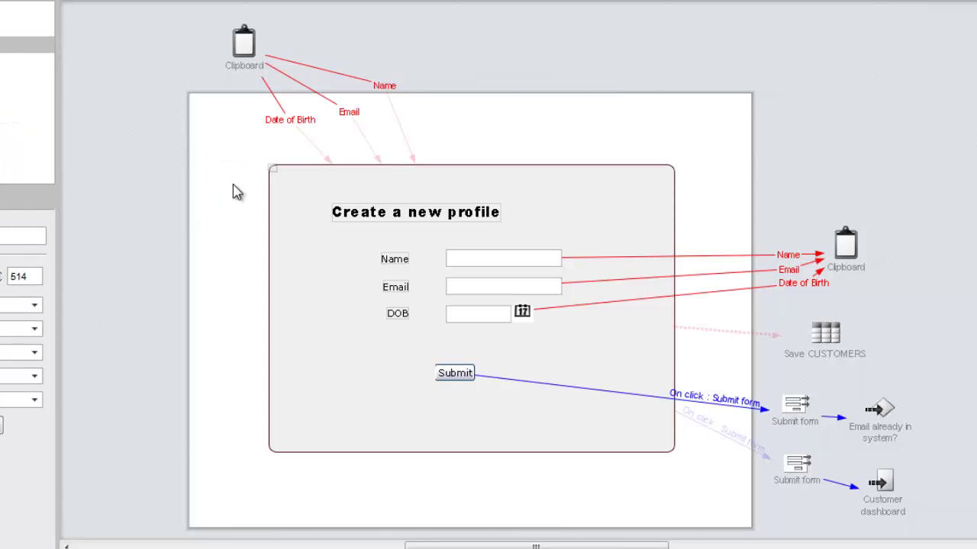
click(306, 235)
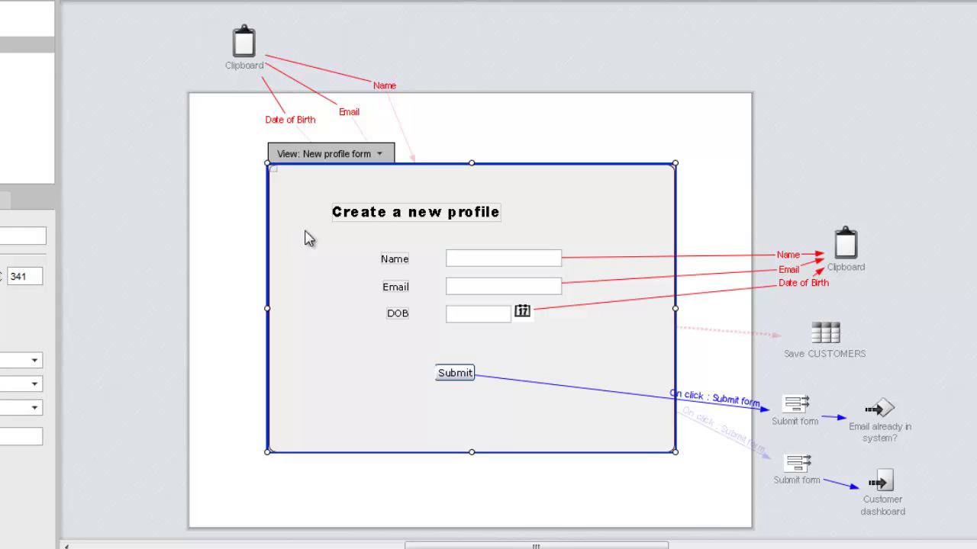
click(327, 160)
click(322, 194)
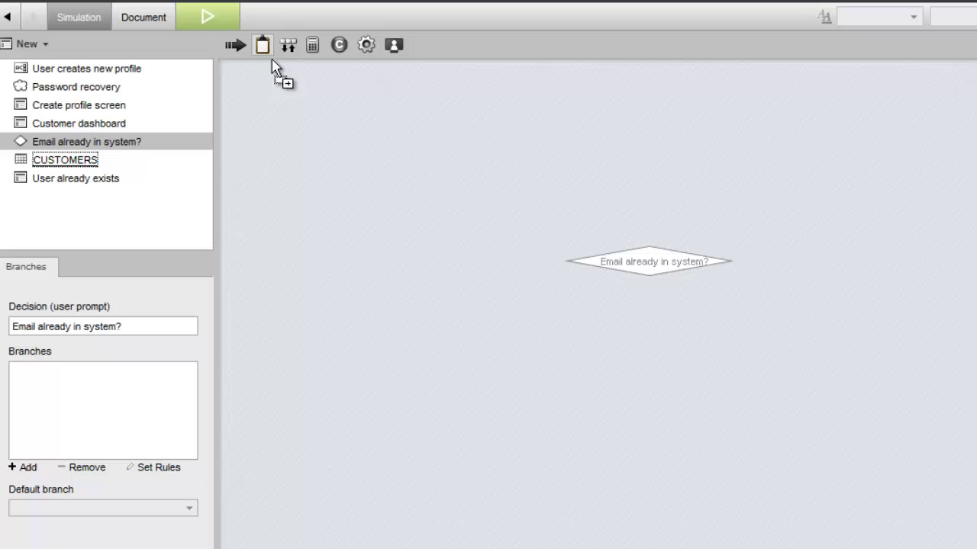
Add a Clipboard and a Get CUSTOMERS lookup with an Email where condition
drag(276, 69, 399, 130)
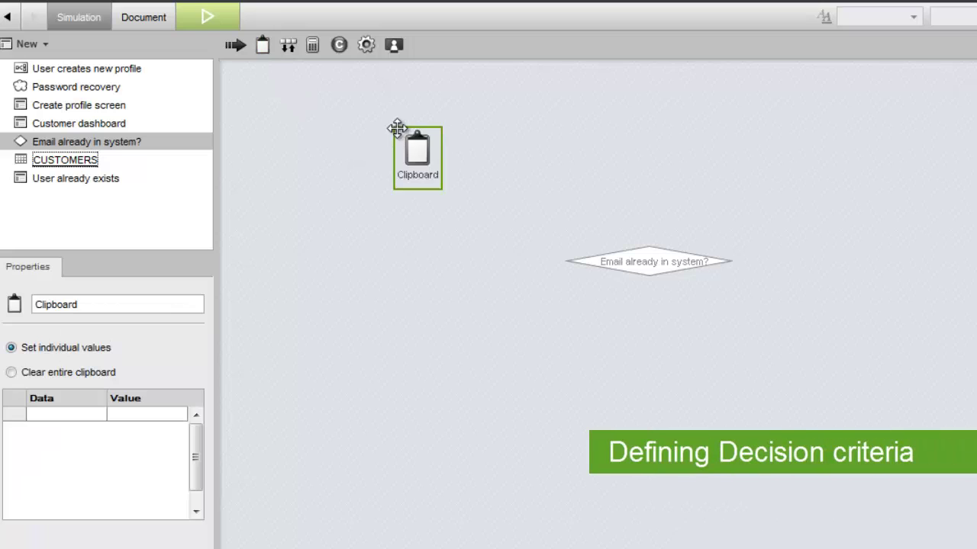
drag(276, 174, 552, 151)
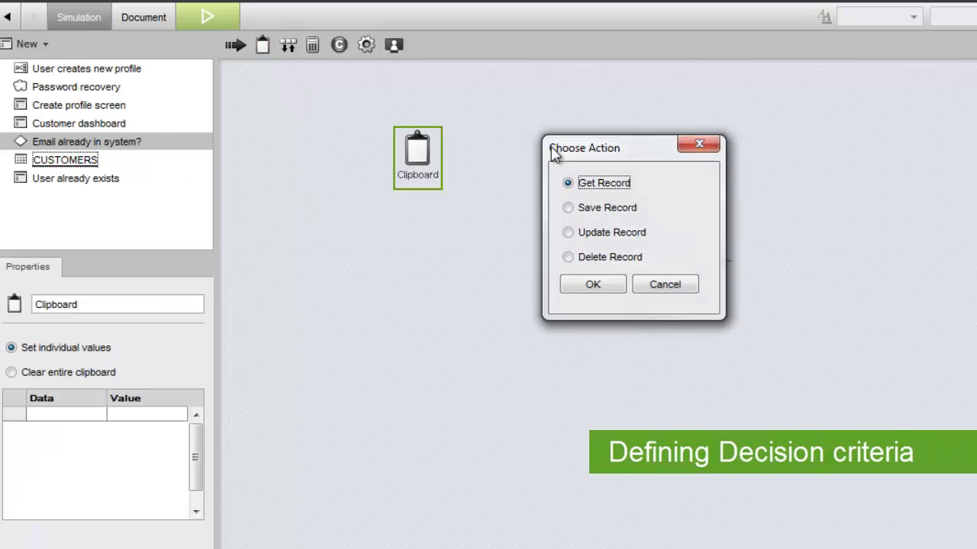
click(584, 285)
click(417, 152)
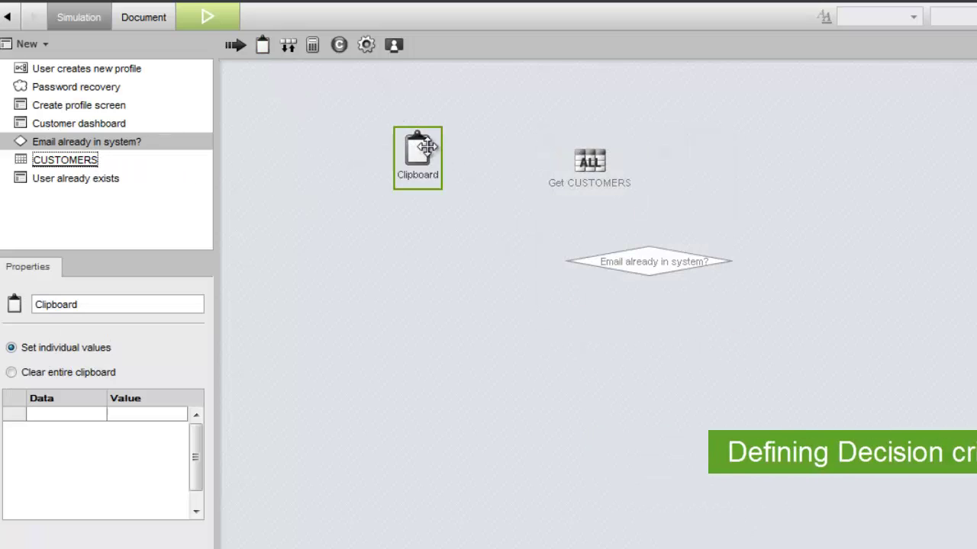
right_click(581, 163)
click(617, 200)
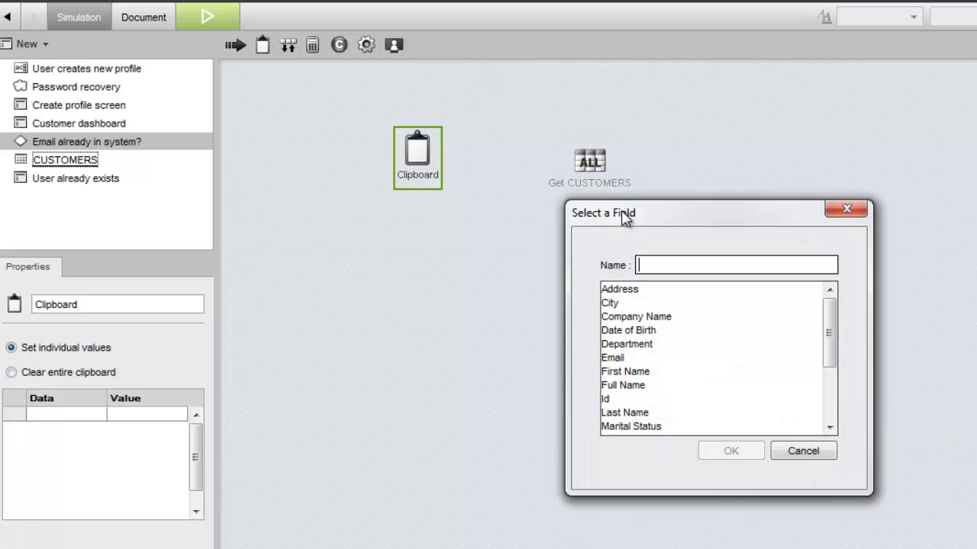
double_click(620, 355)
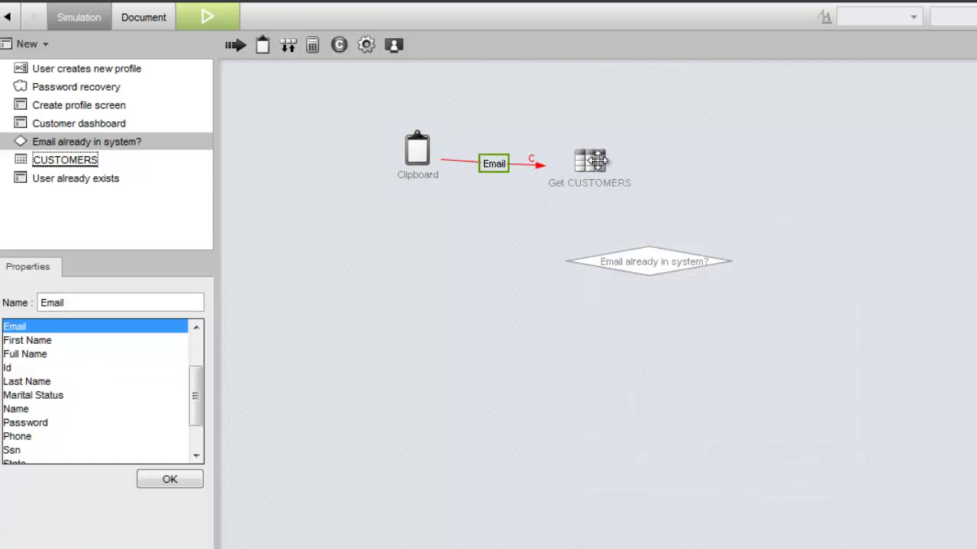
Pass the CUSTOMERS record from the Get CUSTOMERS lookup into the decision diamond
click(598, 160)
double_click(648, 263)
click(631, 292)
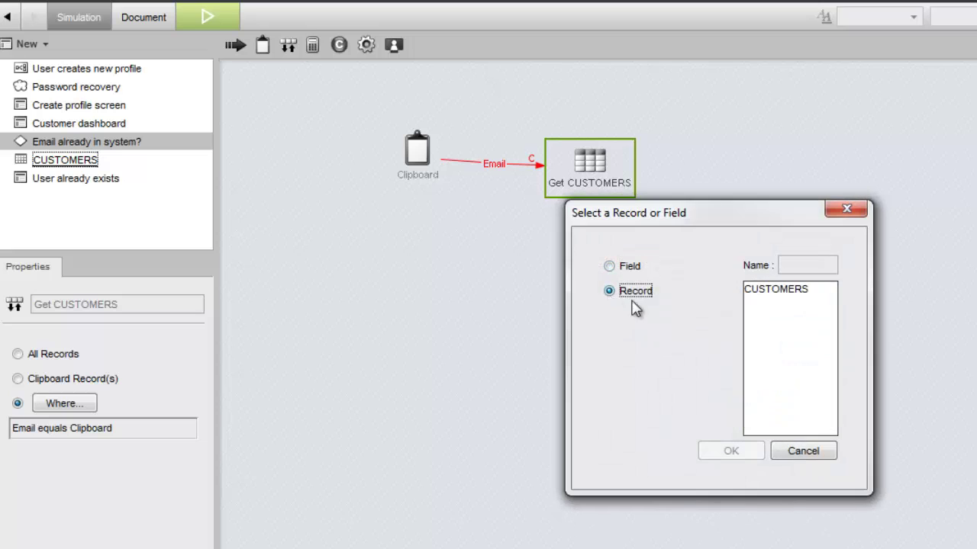
click(772, 290)
click(730, 450)
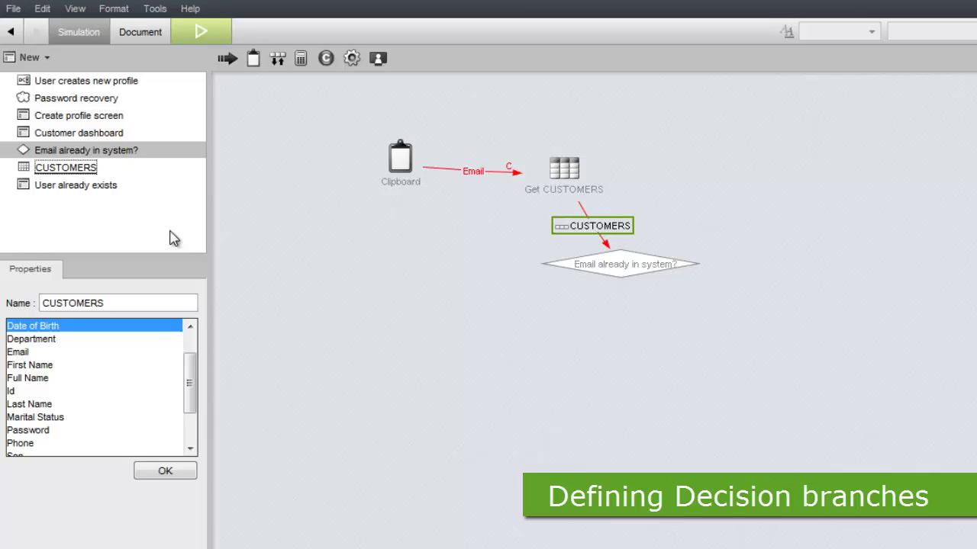
Add User already exists, a second Clipboard and a Create profile screen link, branching the diamond to them
drag(670, 187, 904, 278)
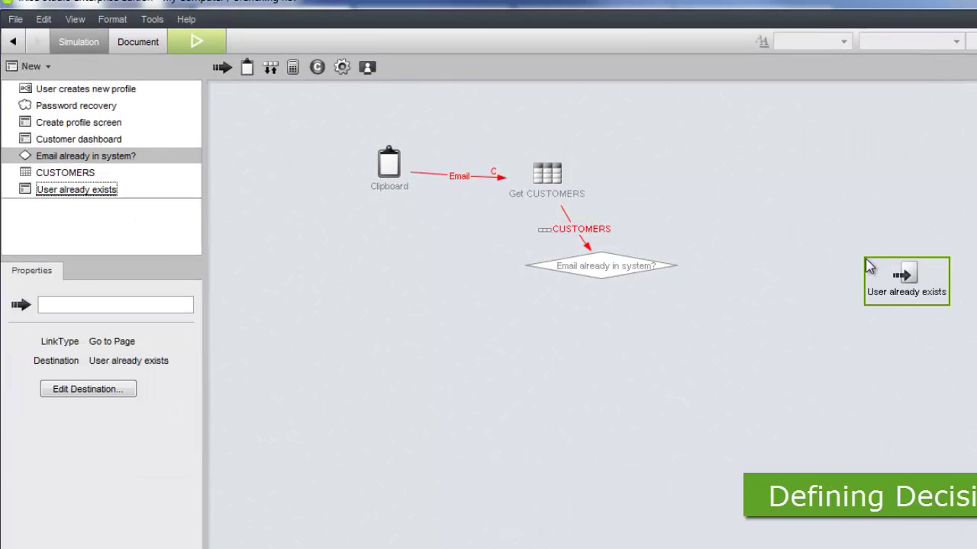
drag(620, 268, 899, 282)
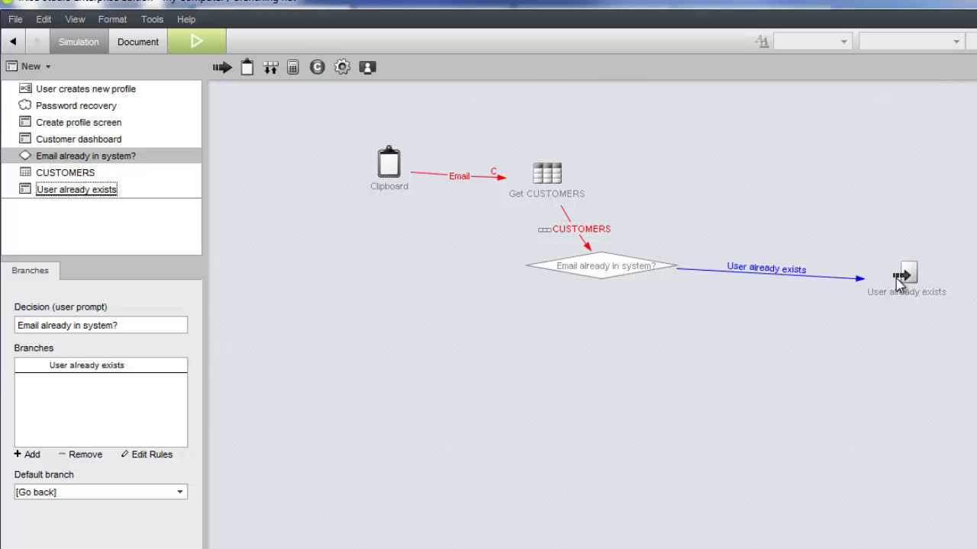
drag(241, 73, 677, 326)
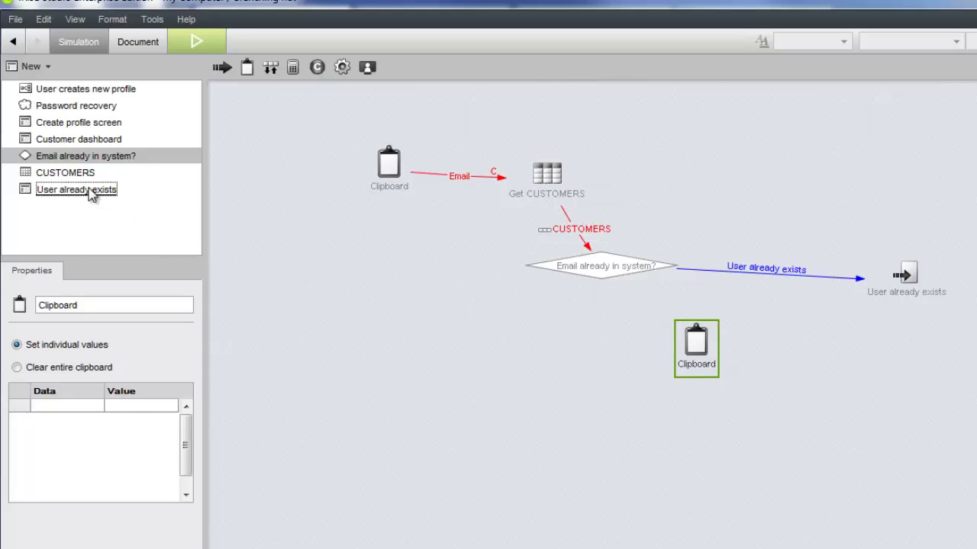
drag(87, 130, 535, 298)
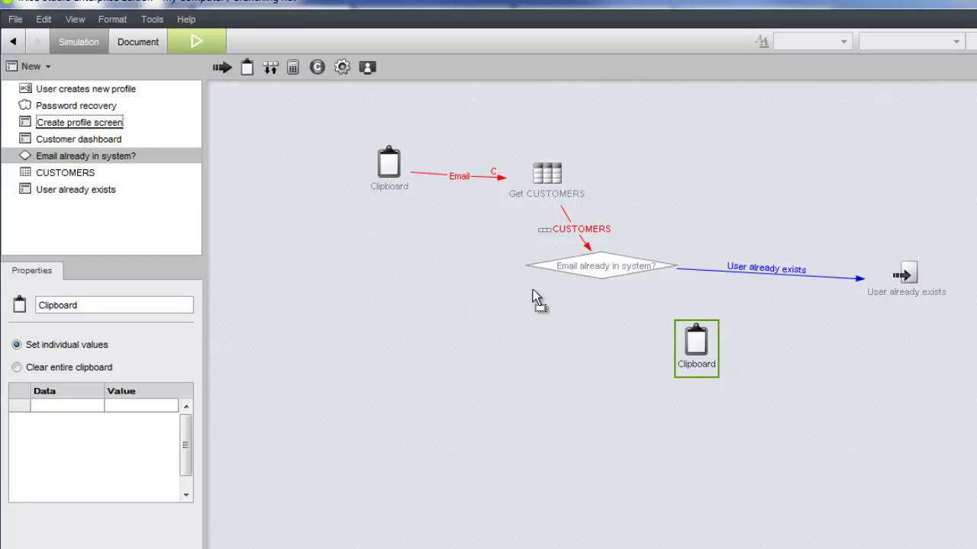
drag(838, 374, 839, 375)
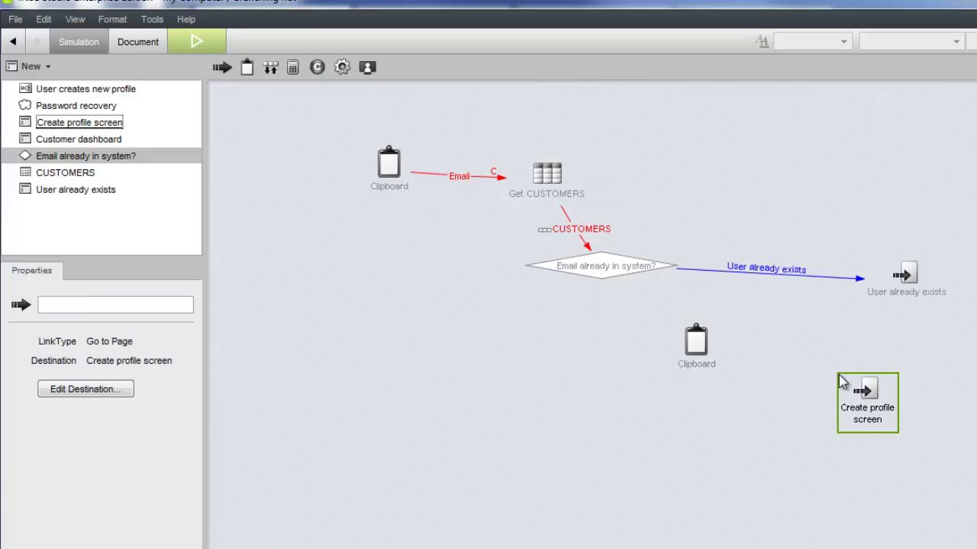
drag(611, 268, 696, 341)
Link the Clipboard to Create profile screen and add a New user data entry with value Yes
click(696, 341)
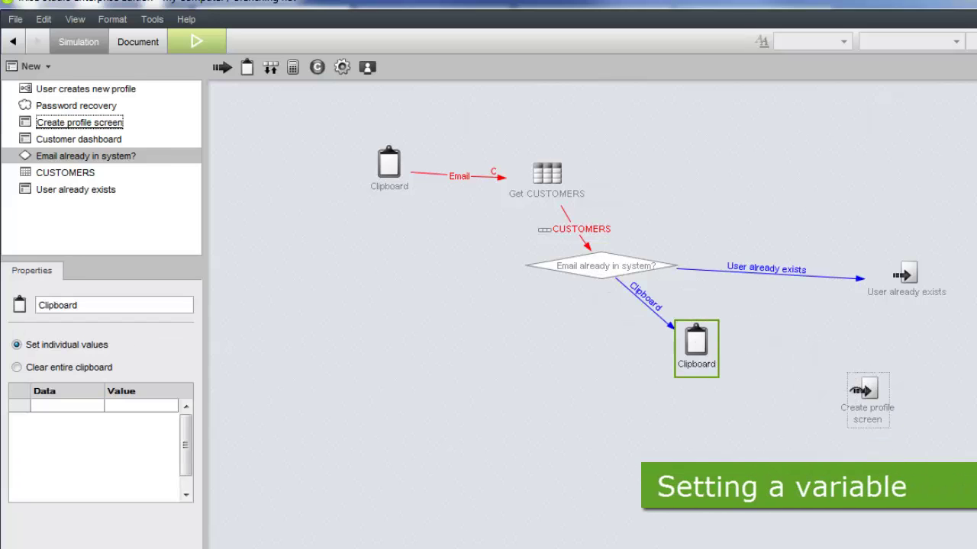
click(79, 402)
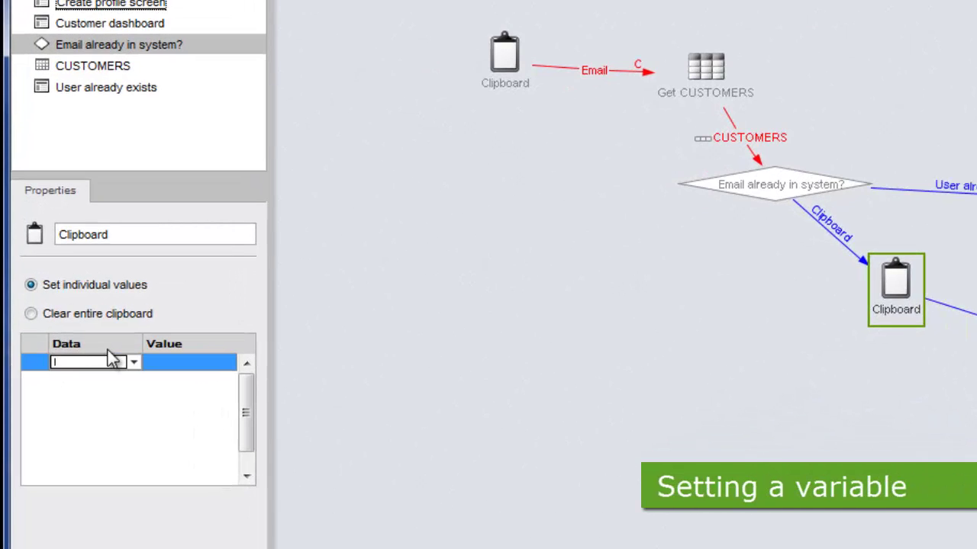
text(N)
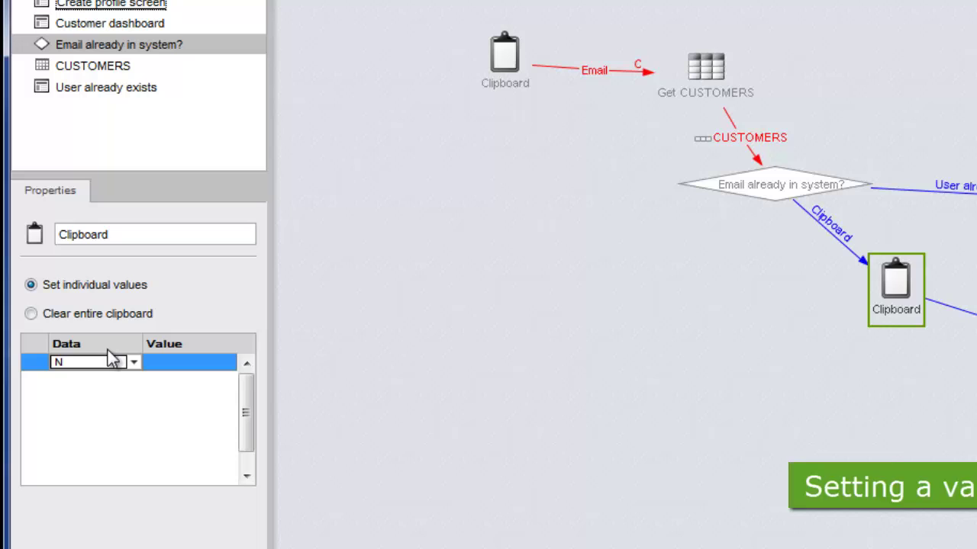
text(ew user)
click(147, 359)
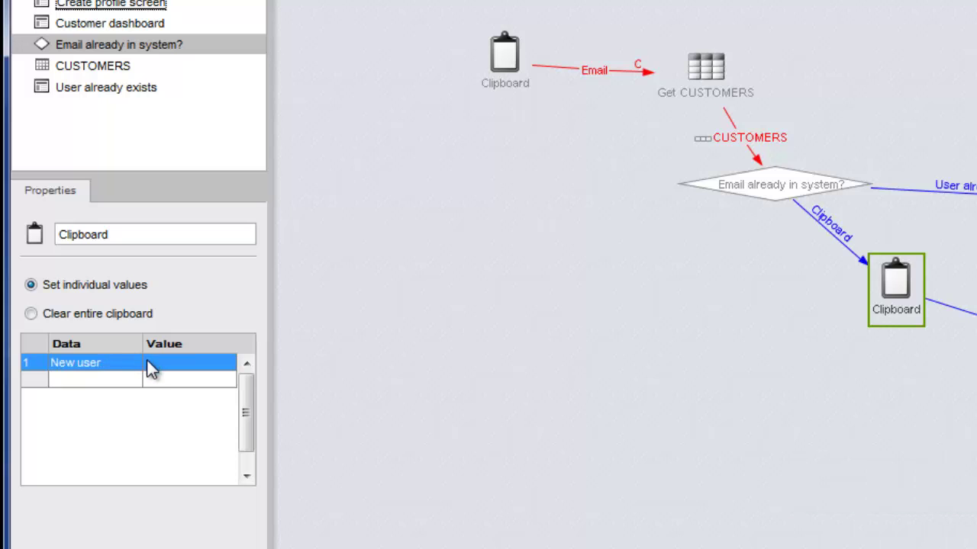
text(Yes)
key(Return)
Rename the decision's Clipboard branch to No matches found
click(515, 387)
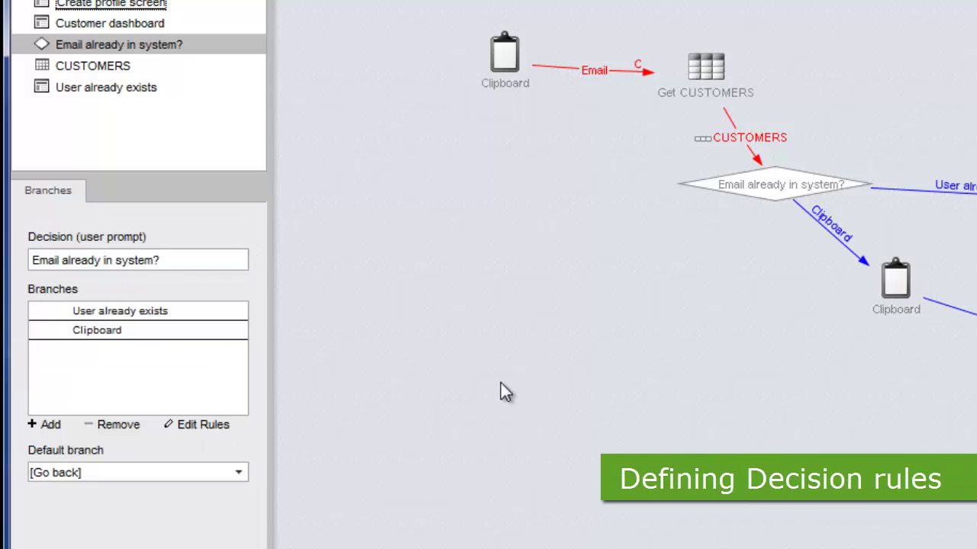
click(129, 332)
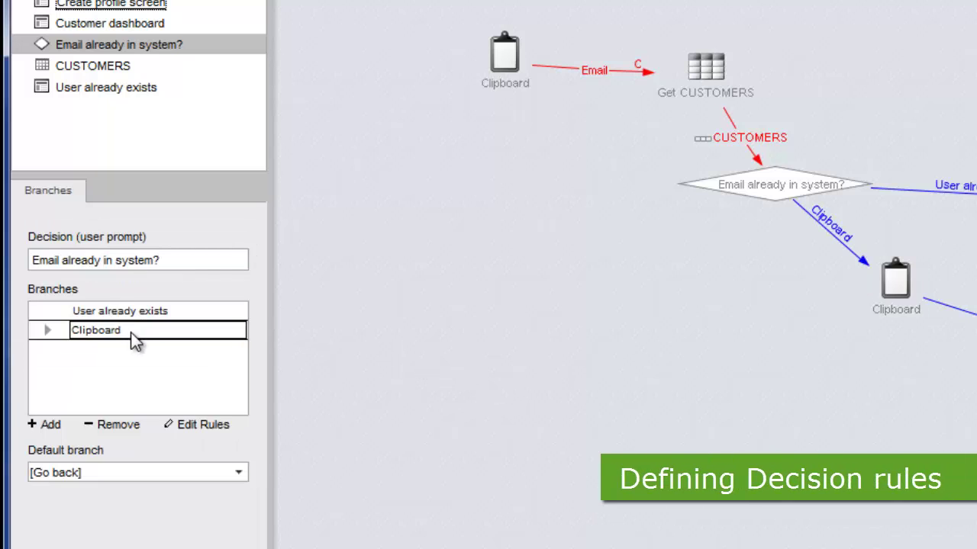
text(No matches found)
key(Return)
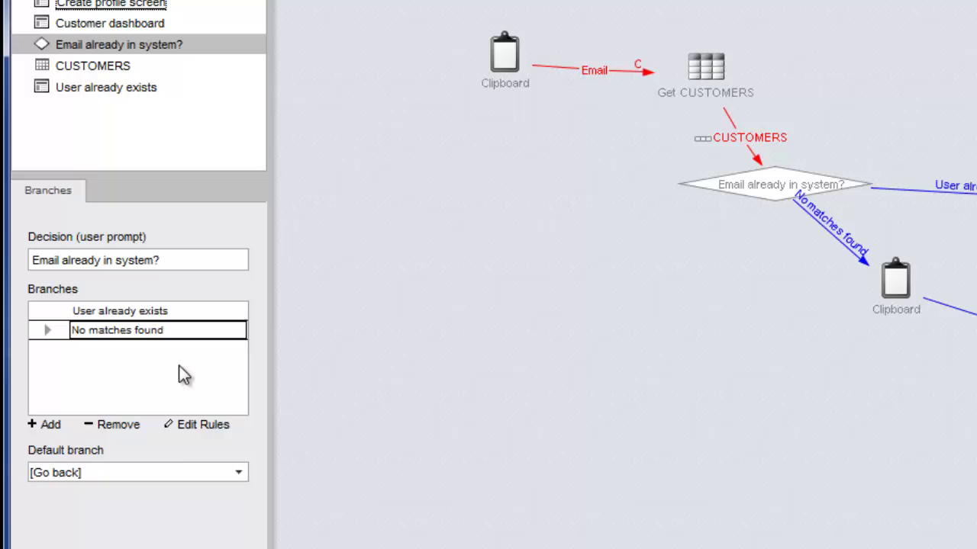
Set the branch rules: User already exists when CUSTOMERS is not empty, No matches found when empty
click(188, 425)
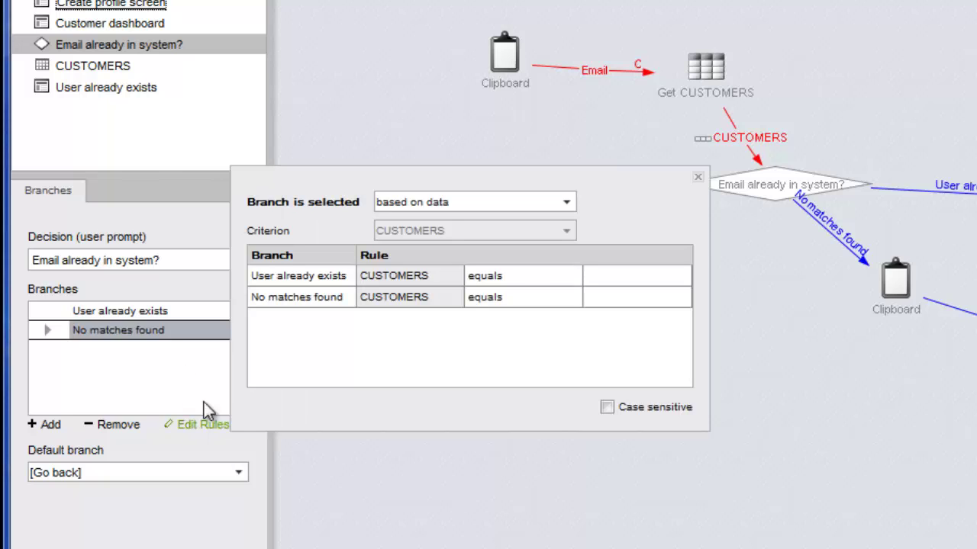
click(524, 278)
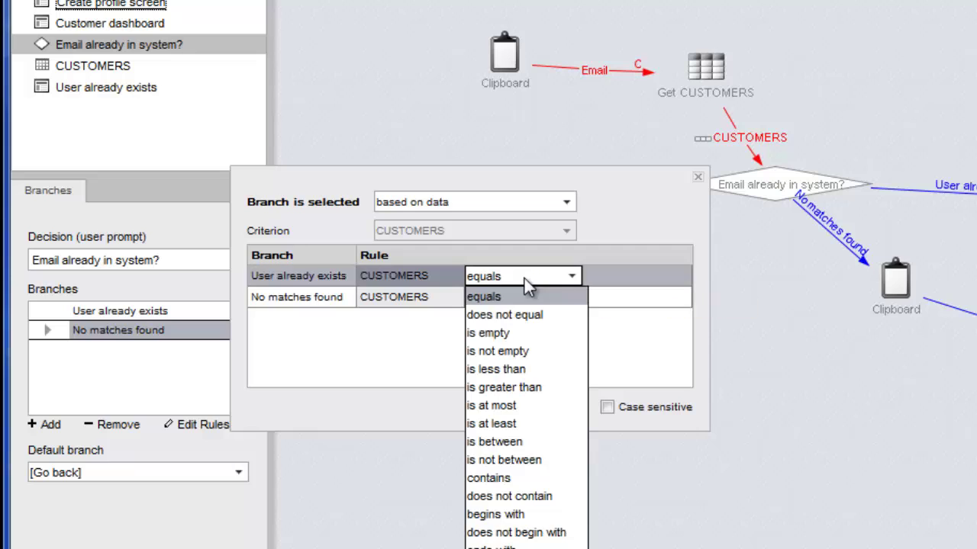
click(516, 353)
click(535, 298)
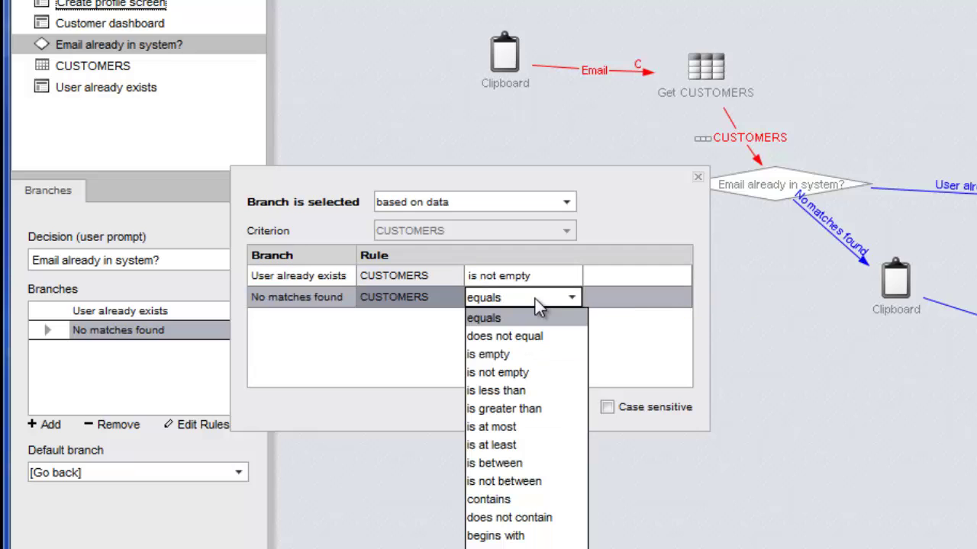
click(508, 353)
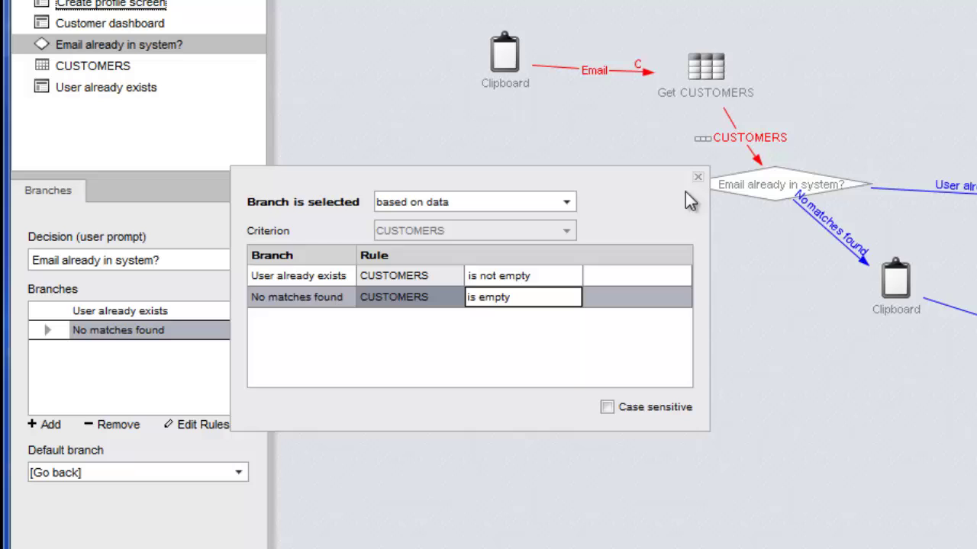
click(697, 177)
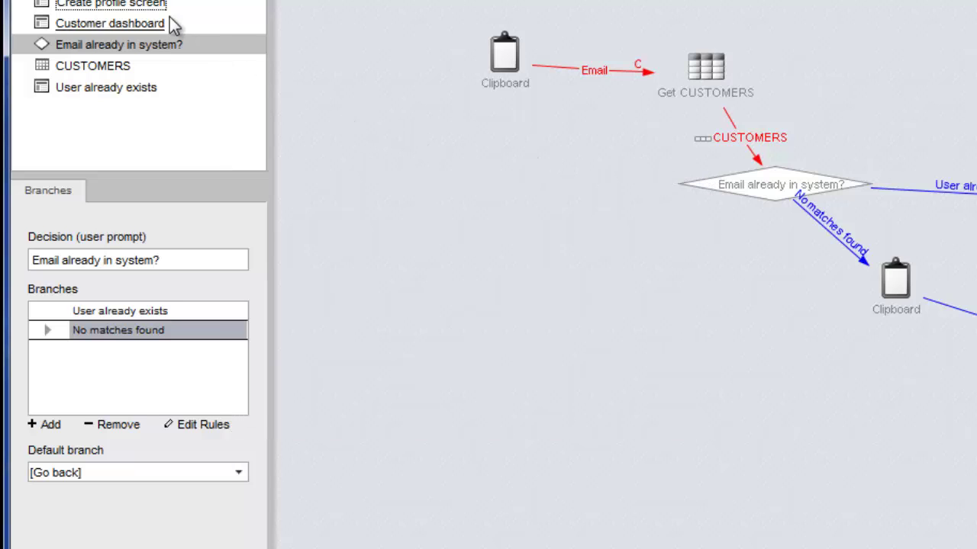
On Create profile screen, link the Clipboard's New user field to the profile display
click(150, 5)
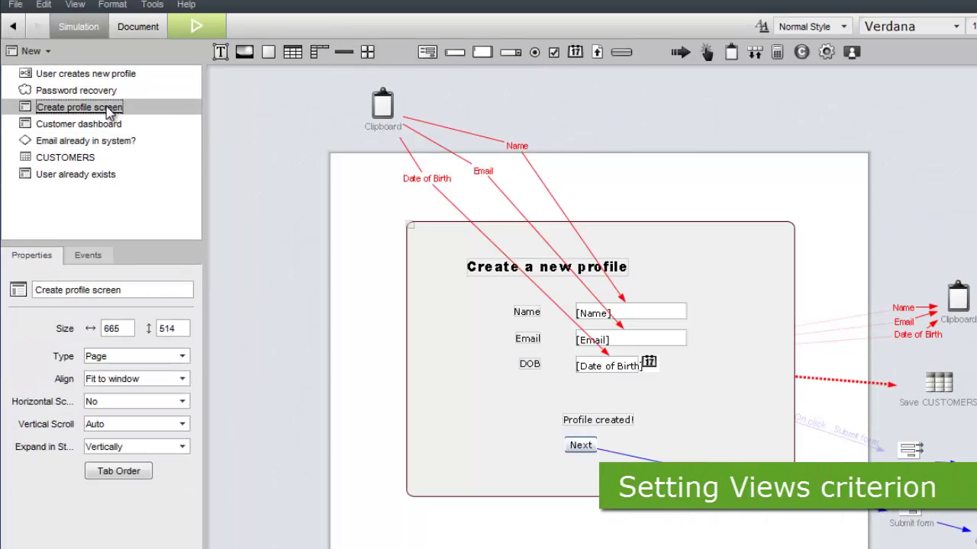
click(379, 104)
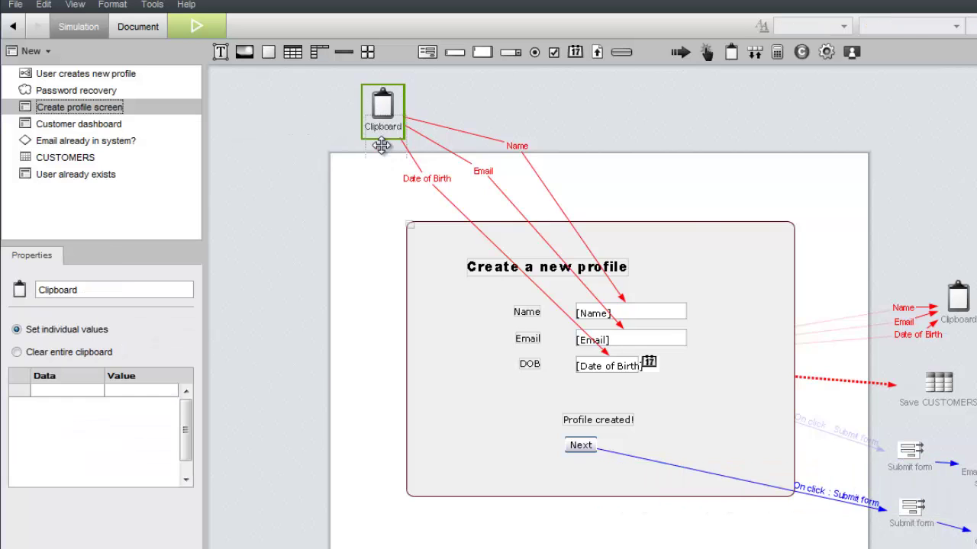
click(409, 229)
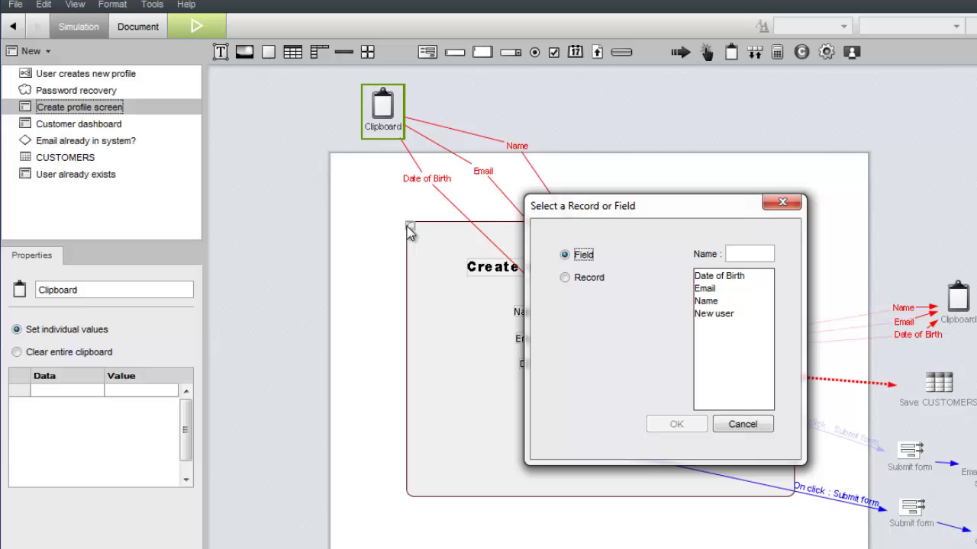
click(715, 313)
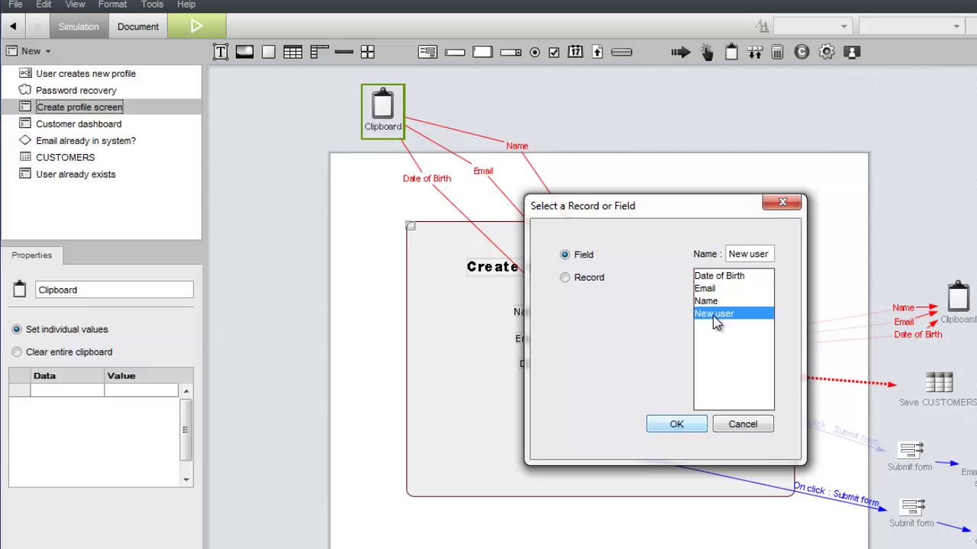
click(675, 424)
drag(495, 145, 348, 177)
Set the display's view rule so No matches shows when New user equals Yes
click(450, 276)
click(87, 255)
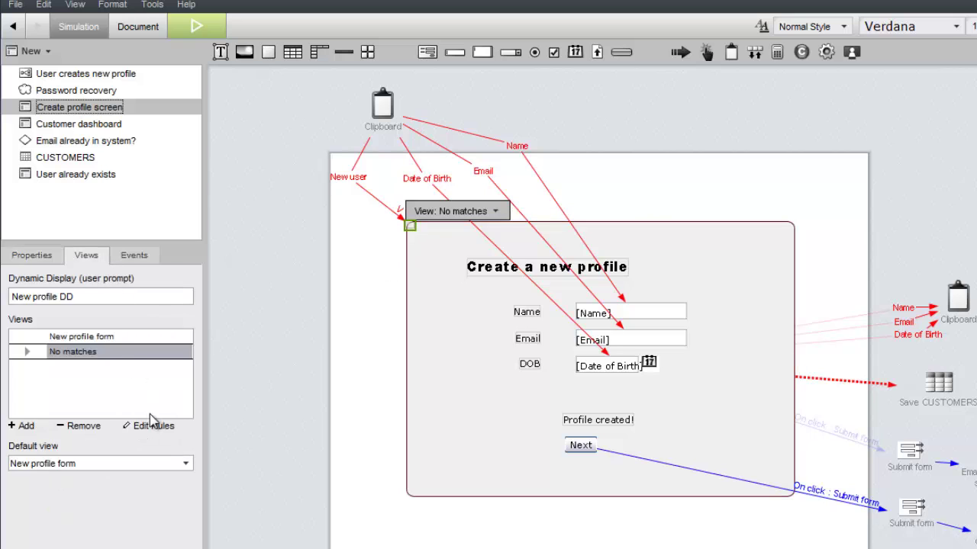
click(152, 425)
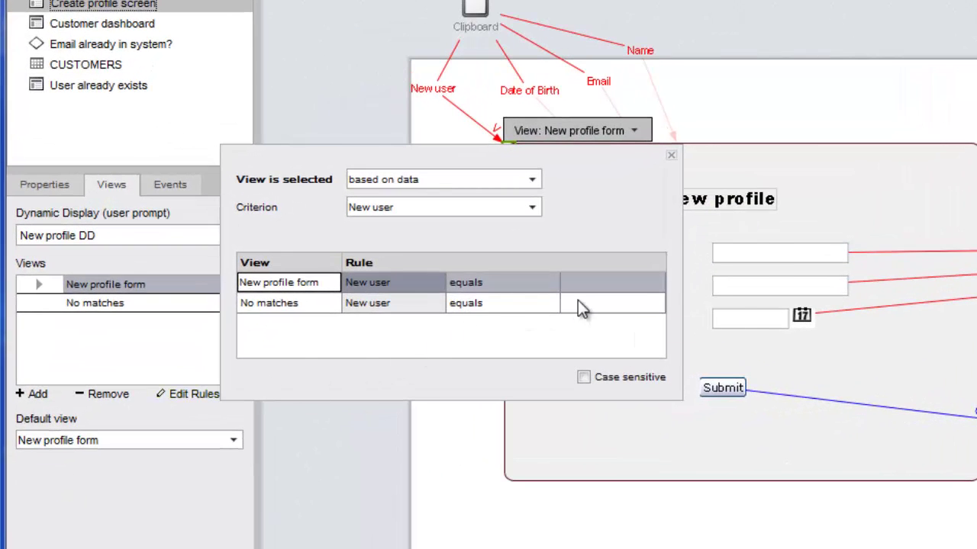
click(578, 302)
text(Yes)
key(Return)
click(670, 156)
click(672, 157)
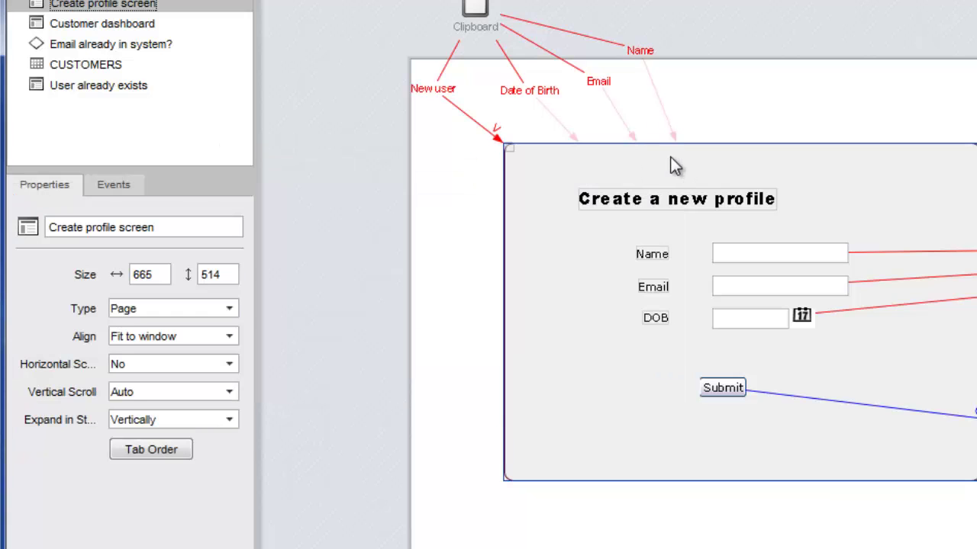
Copy the first customer's Email from the CUSTOMERS table, then return to Create profile screen
click(107, 65)
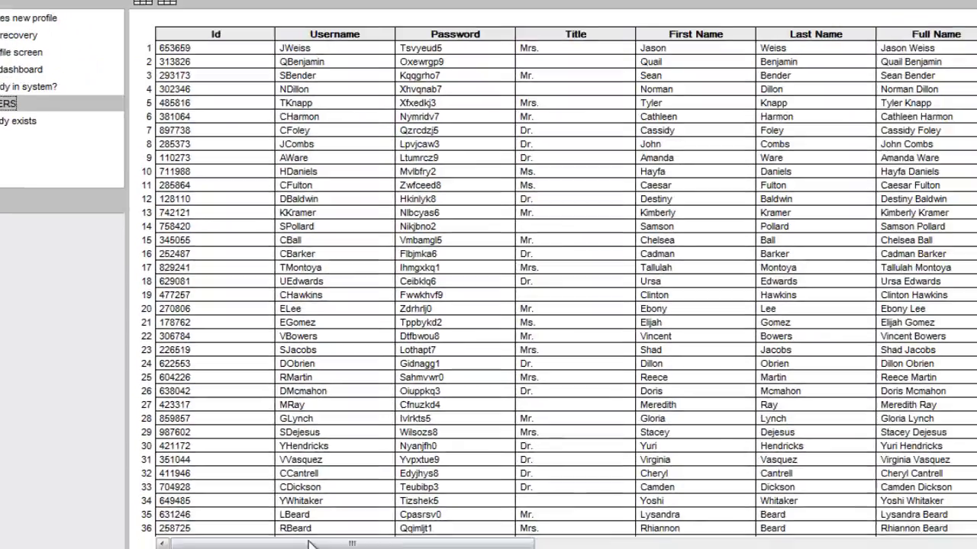
scroll(611, 305, right, 10)
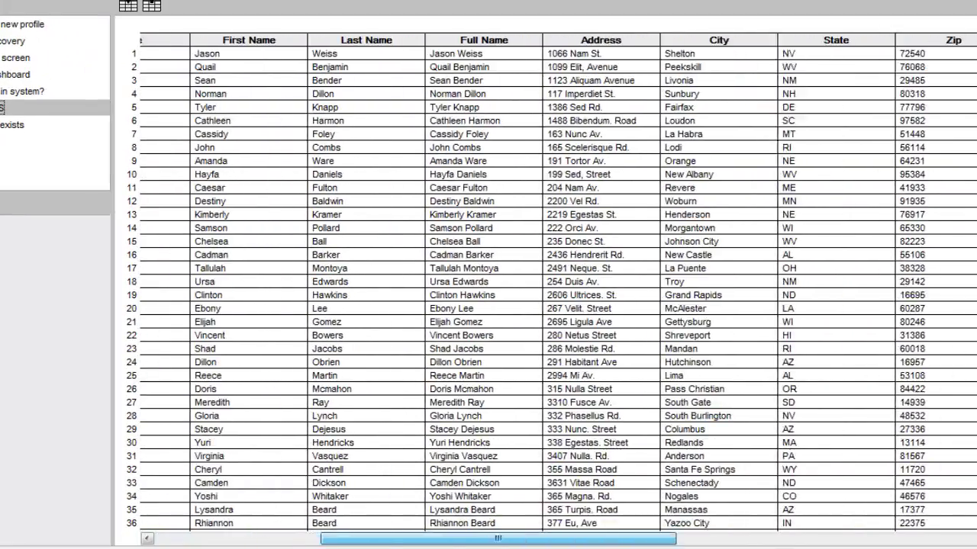
scroll(771, 185, right, 3)
double_click(858, 53)
key(ctrl+c)
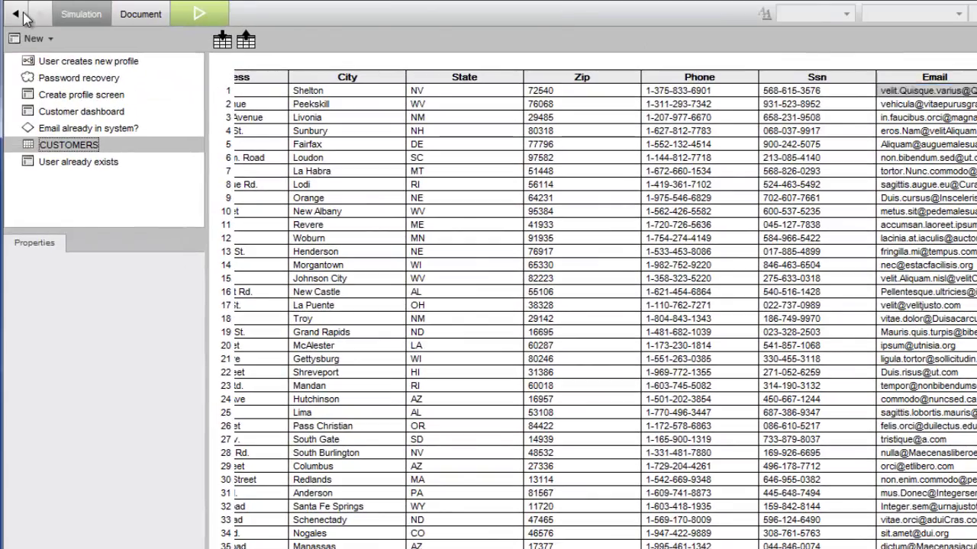
click(1, 7)
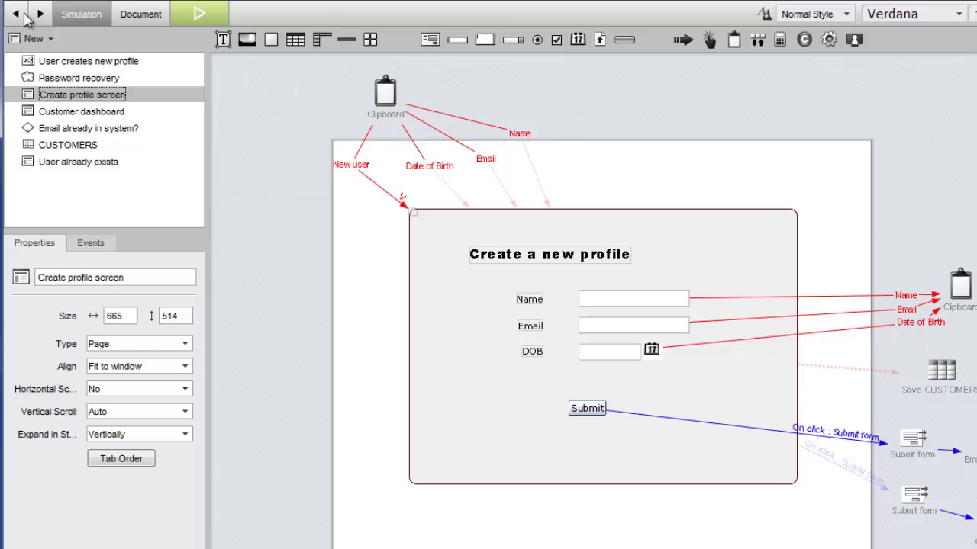
Run the simulation and paste the existing customer's email into the Email field to get User already exists
click(198, 14)
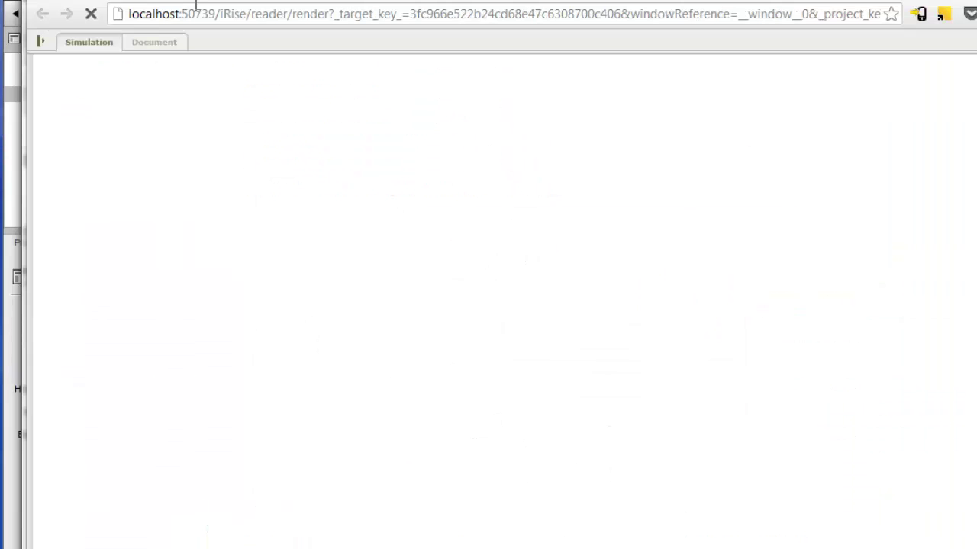
click(303, 244)
right_click(303, 244)
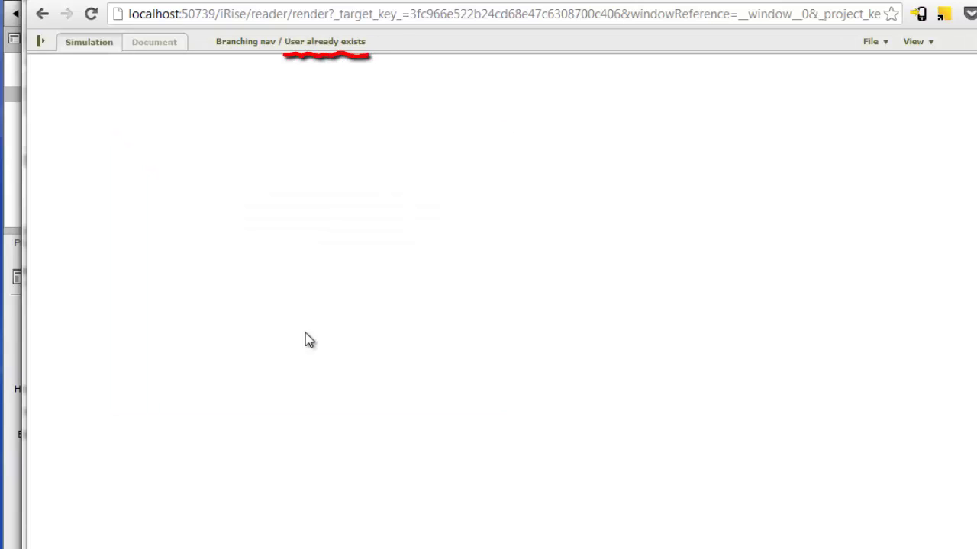
Back on the form, submit a new profile with a name, a new email and DOB 10
click(40, 15)
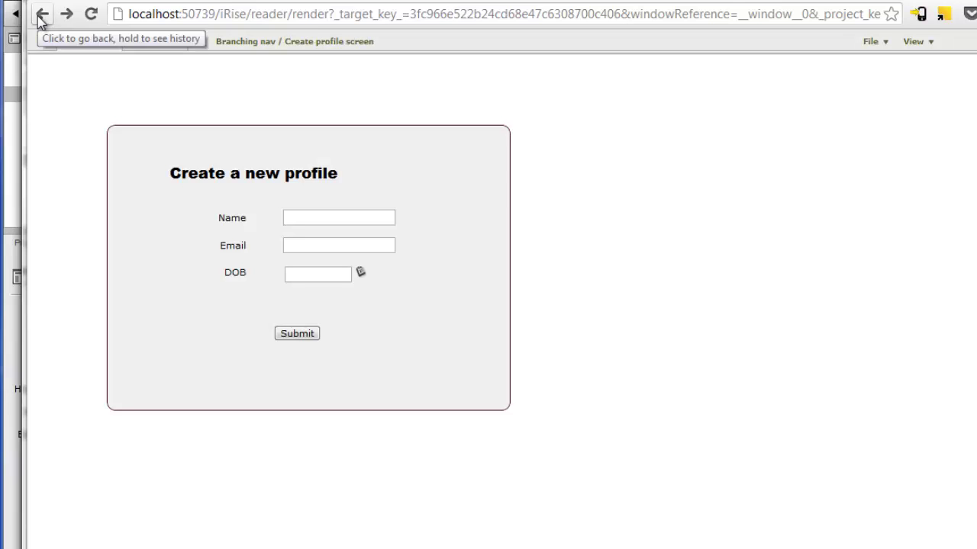
click(301, 219)
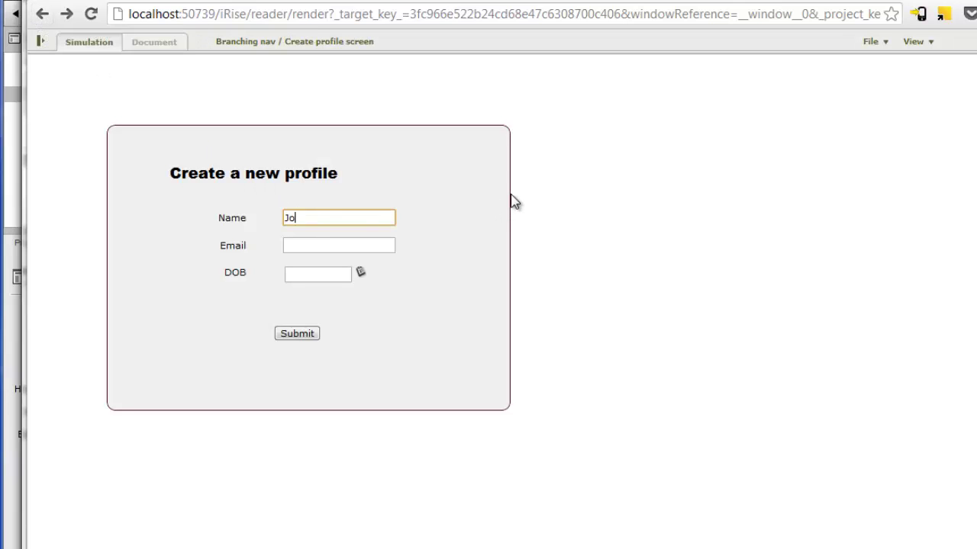
key(Tab)
text(jsm)
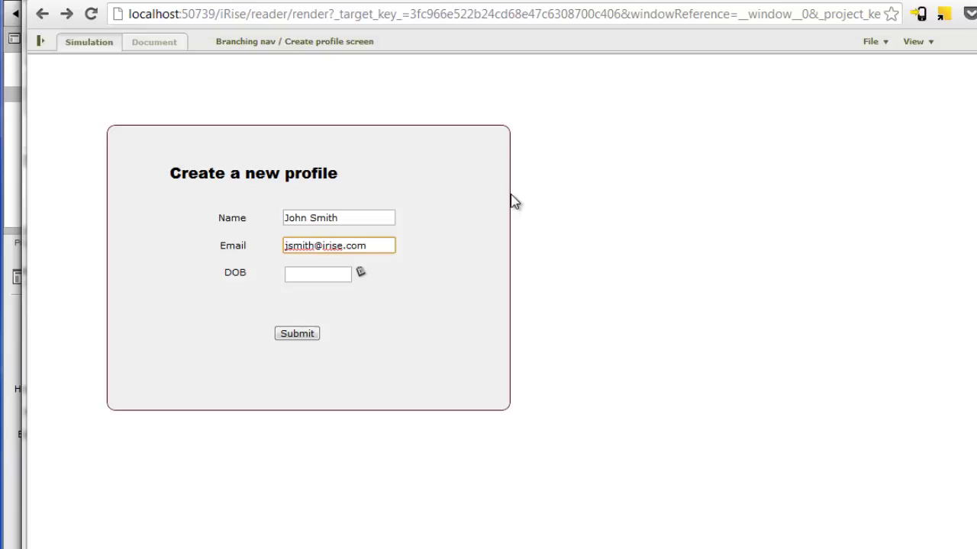
key(Tab)
text(10)
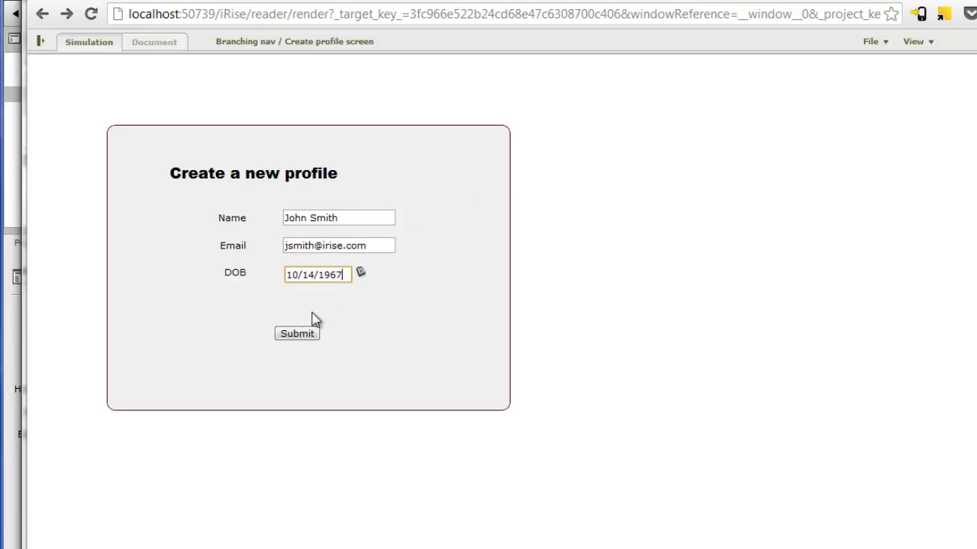
click(293, 334)
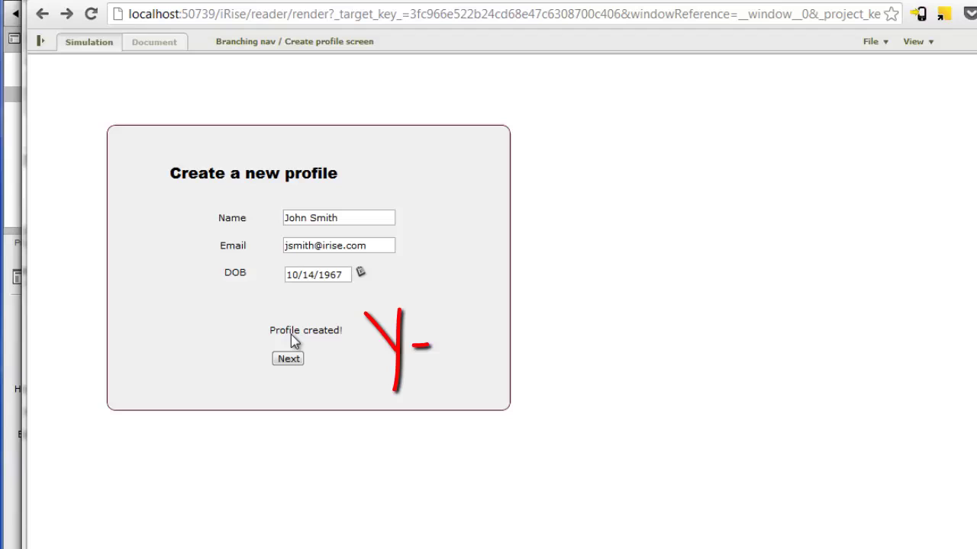